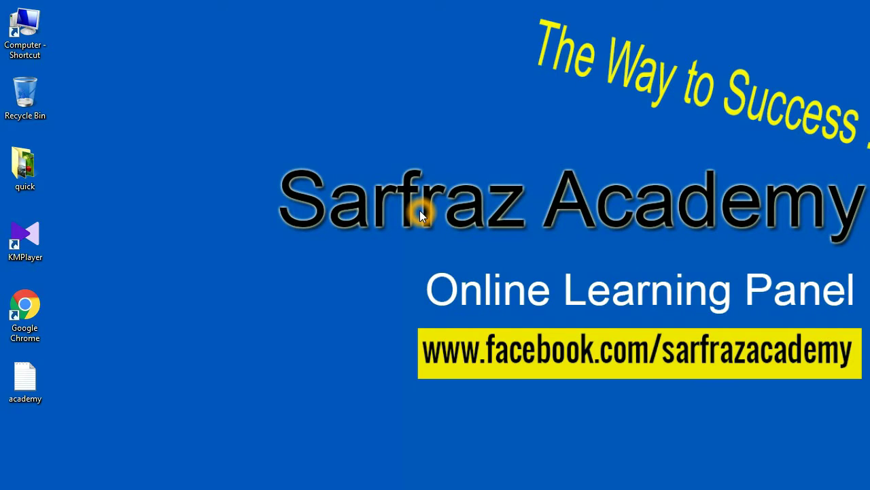
# Choose the Quick Selection Tool and bring the cherry photo document to the front
pyautogui.rightClick(300, 246)
pyautogui.click(334, 278)
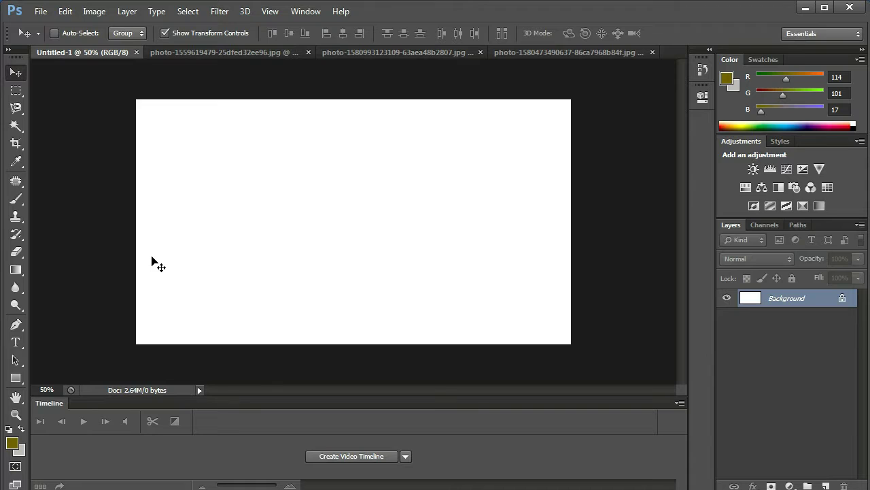
pyautogui.click(20, 110)
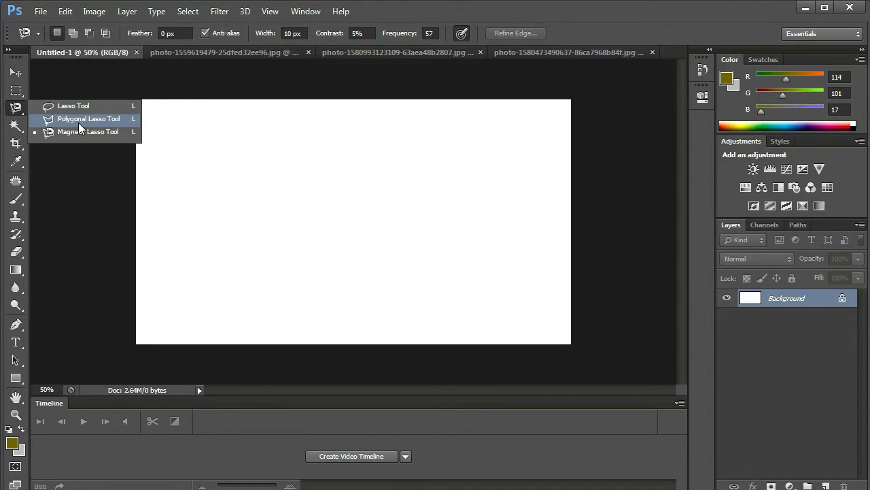
pyautogui.click(18, 106)
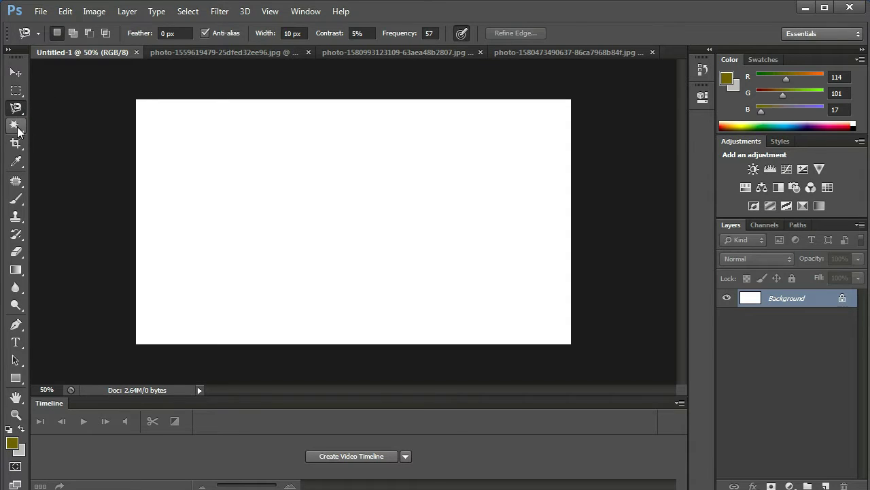
pyautogui.click(17, 126)
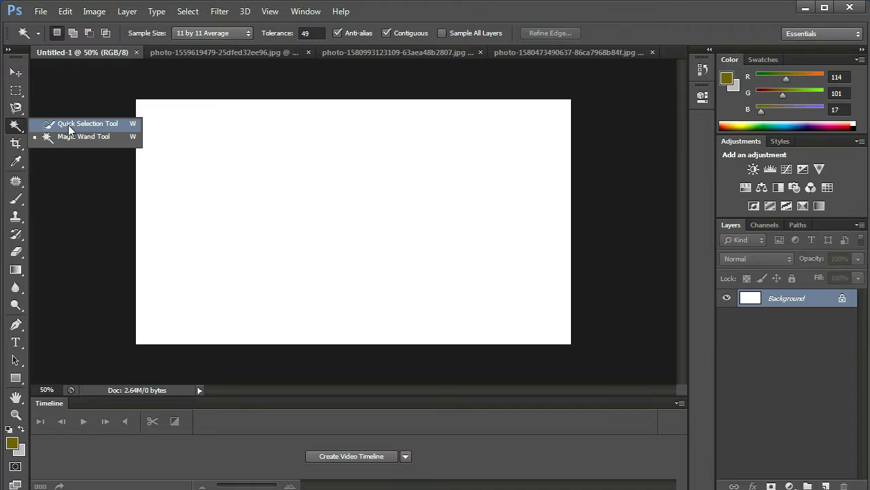
pyautogui.click(68, 124)
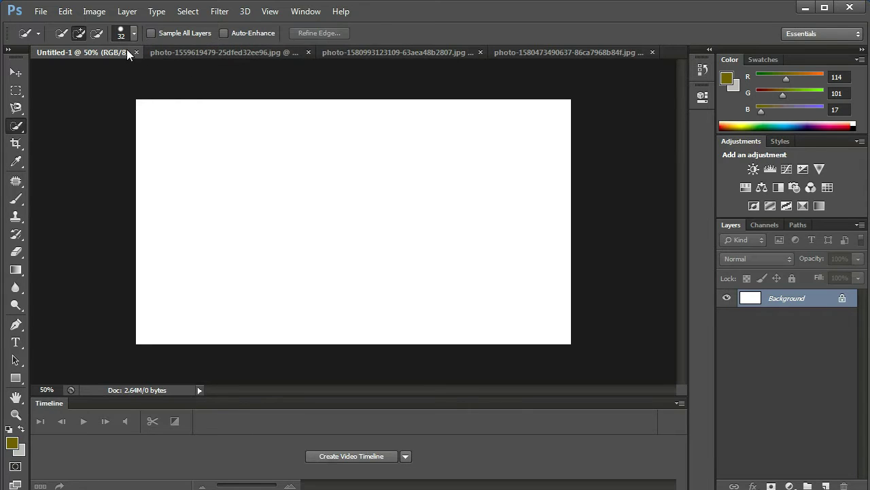
pyautogui.click(199, 53)
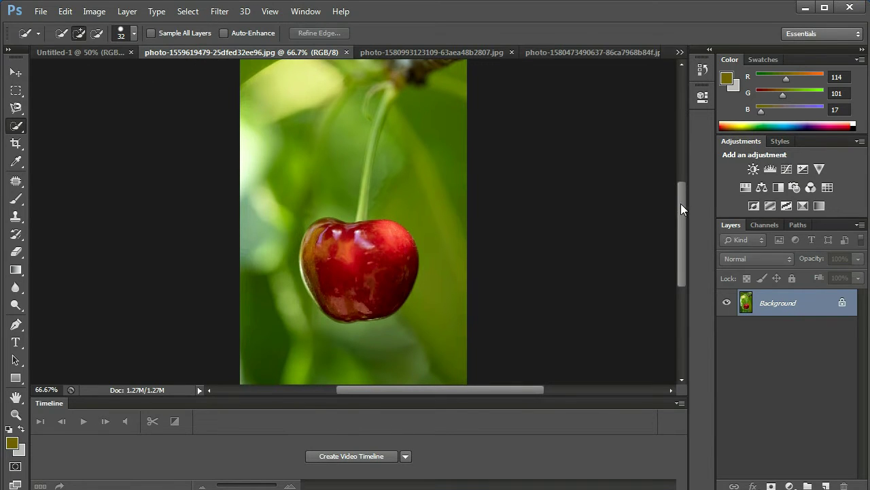
# Set the Quick Selection brush to 22 px and paint a selection over the cherry body
pyautogui.moveTo(680, 204); pyautogui.dragTo(684, 215)
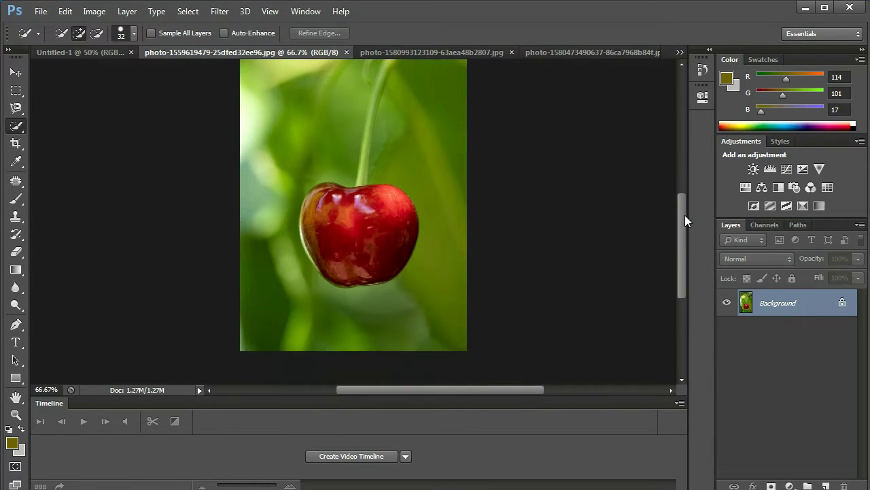
pyautogui.rightClick(16, 126)
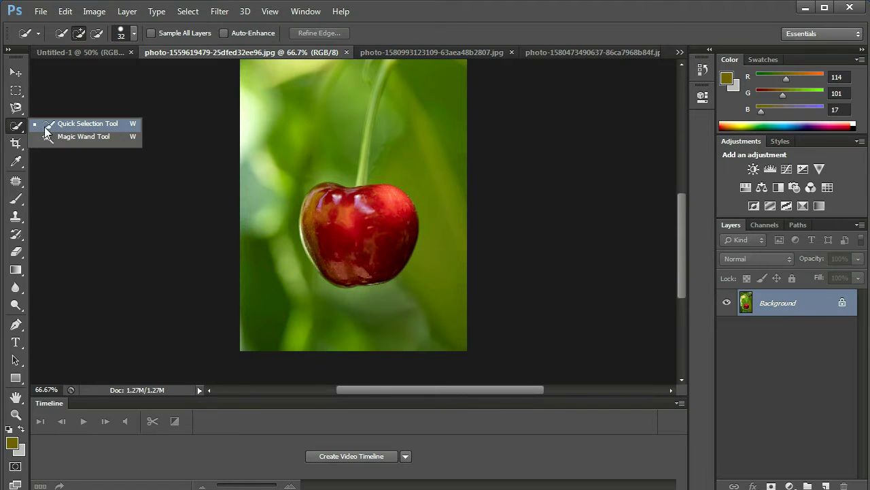
pyautogui.click(93, 122)
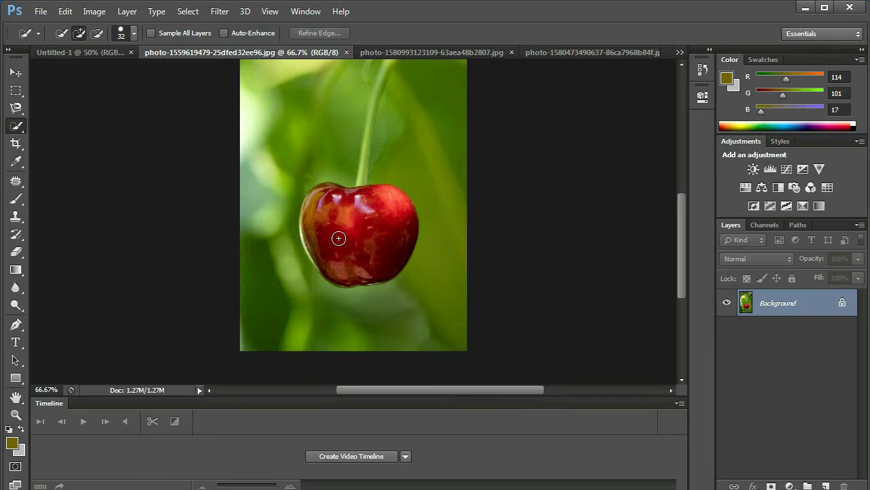
pyautogui.click(135, 31)
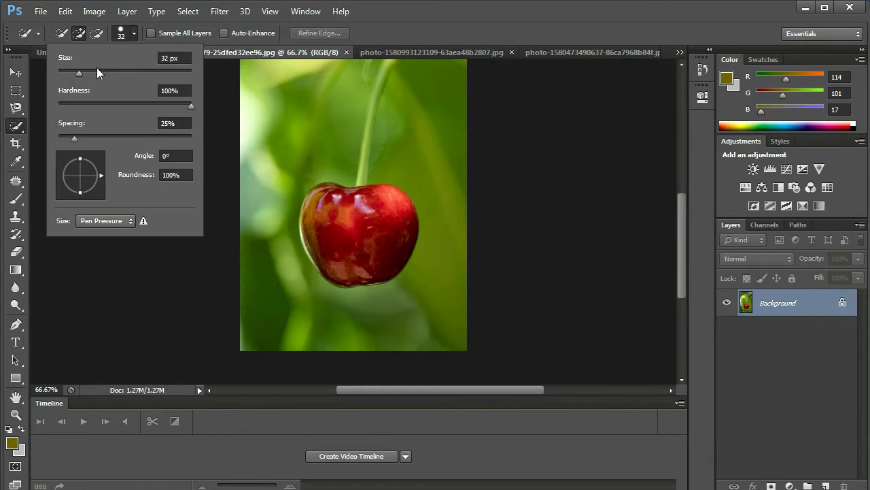
pyautogui.moveTo(80, 74); pyautogui.dragTo(76, 71)
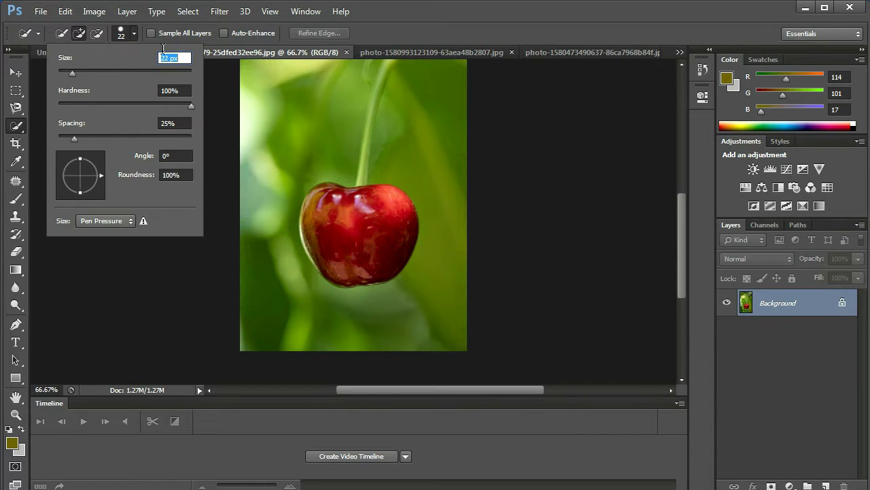
pyautogui.click(343, 220)
pyautogui.moveTo(344, 219); pyautogui.dragTo(345, 248)
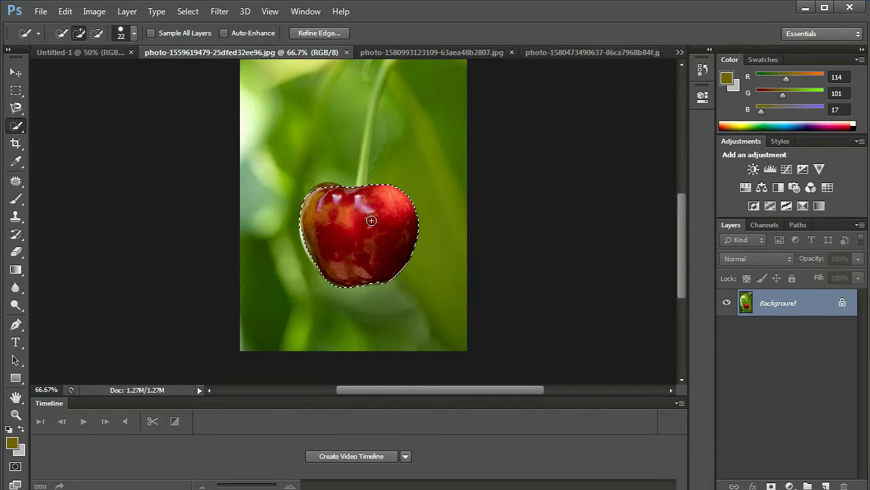
# Paint the cherry stem into the selection up to the top edge, toggling Add/Subtract with Alt
pyautogui.moveTo(367, 170); pyautogui.dragTo(372, 102)
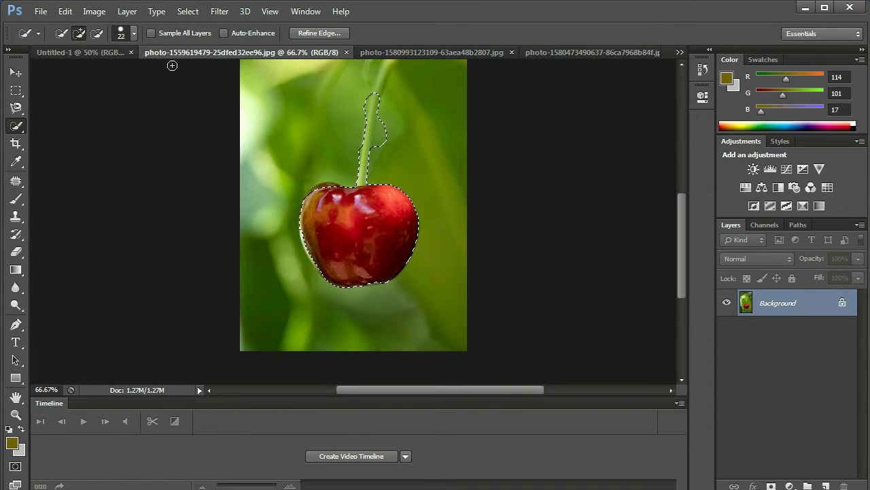
pyautogui.click(134, 35)
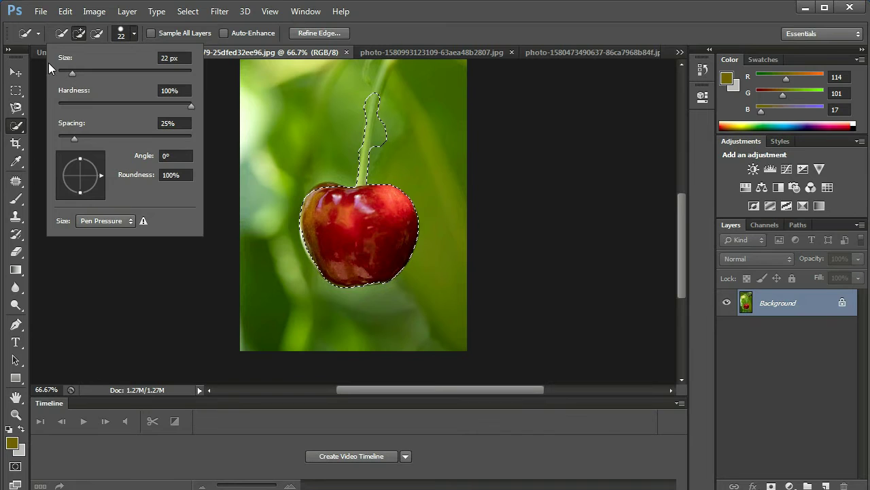
pyautogui.click(131, 33)
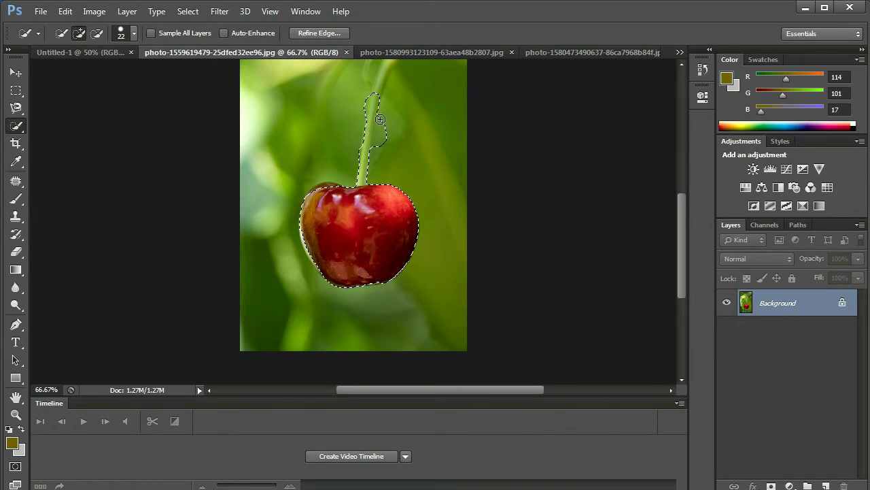
pyautogui.moveTo(380, 117); pyautogui.dragTo(377, 157)
pyautogui.moveTo(353, 158); pyautogui.dragTo(376, 170)
pyautogui.press('alt')
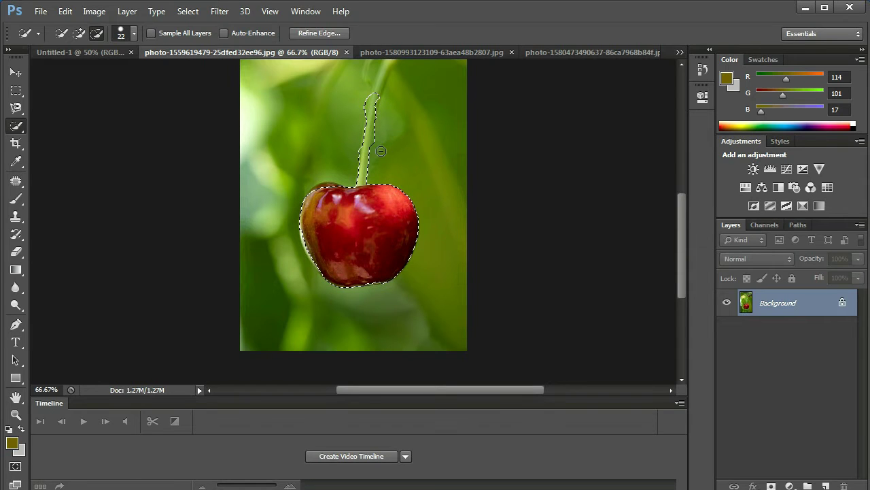
pyautogui.press('alt')
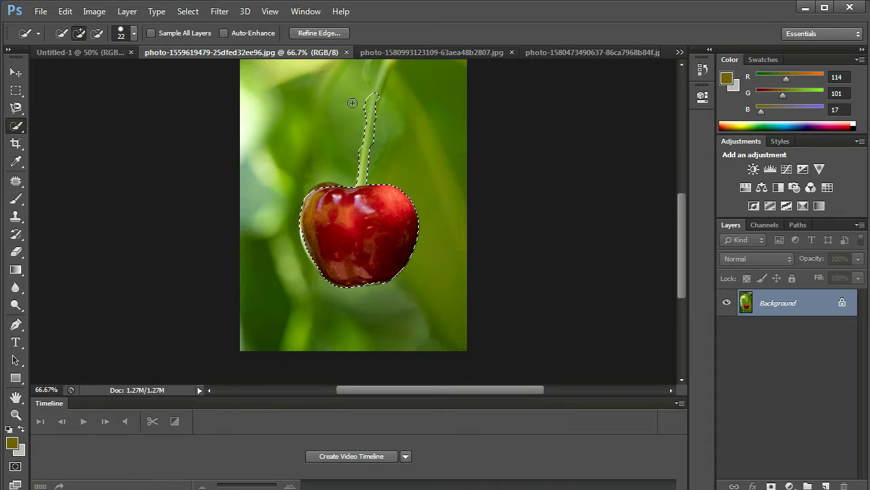
pyautogui.moveTo(375, 93); pyautogui.dragTo(391, 64)
# Enlarge the brush to 60 px and spread the selection over the lower background and cherry
pyautogui.click(134, 33)
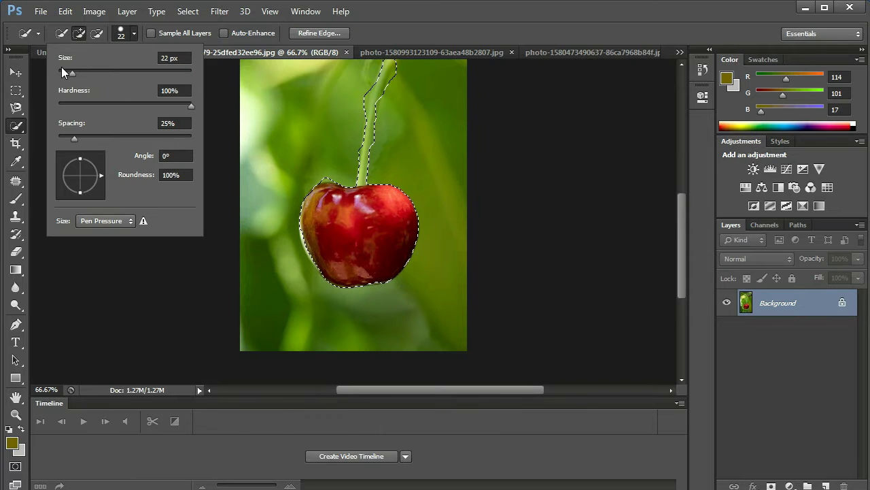
pyautogui.moveTo(66, 72); pyautogui.dragTo(99, 78)
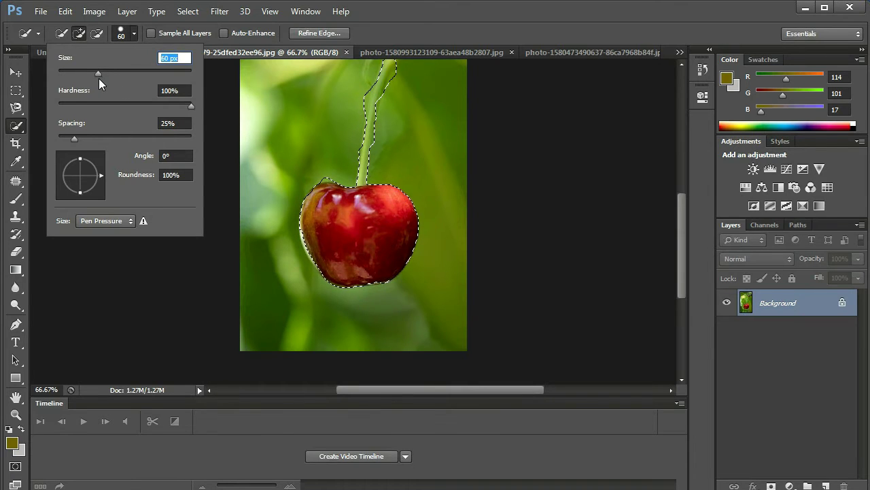
pyautogui.click(130, 36)
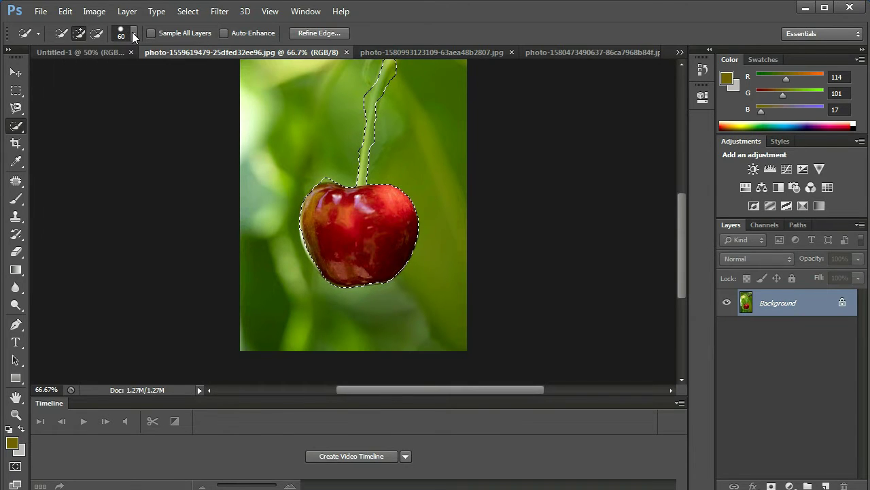
pyautogui.click(366, 316)
pyautogui.moveTo(366, 317); pyautogui.dragTo(442, 133)
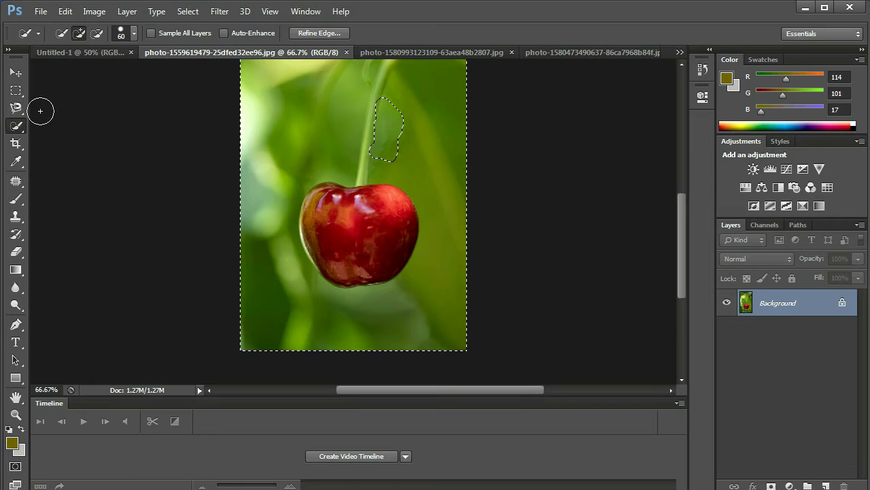
# Deselect the cherry with the Rectangular Marquee, pick the Magic Wand, and show the mountain photo
pyautogui.click(15, 90)
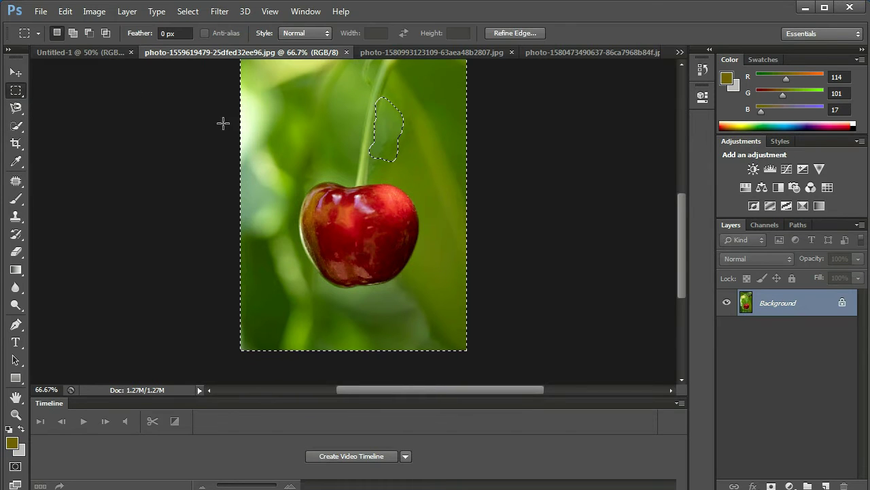
pyautogui.click(320, 130)
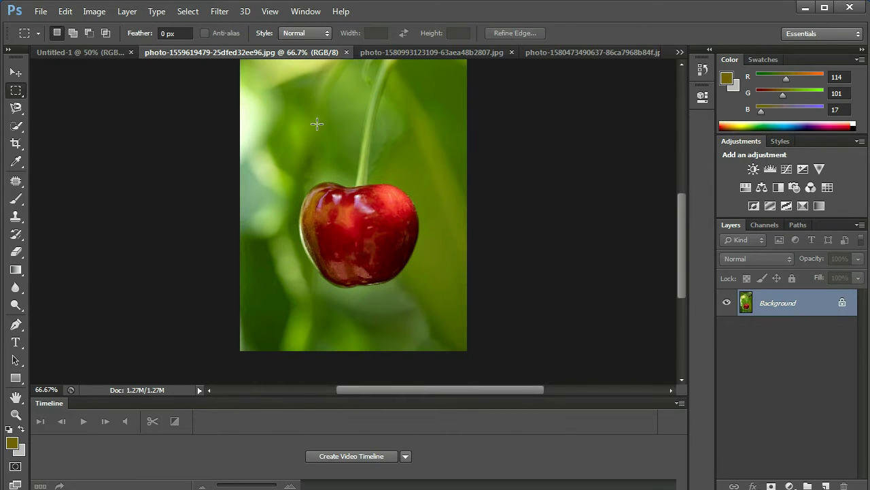
pyautogui.click(22, 131)
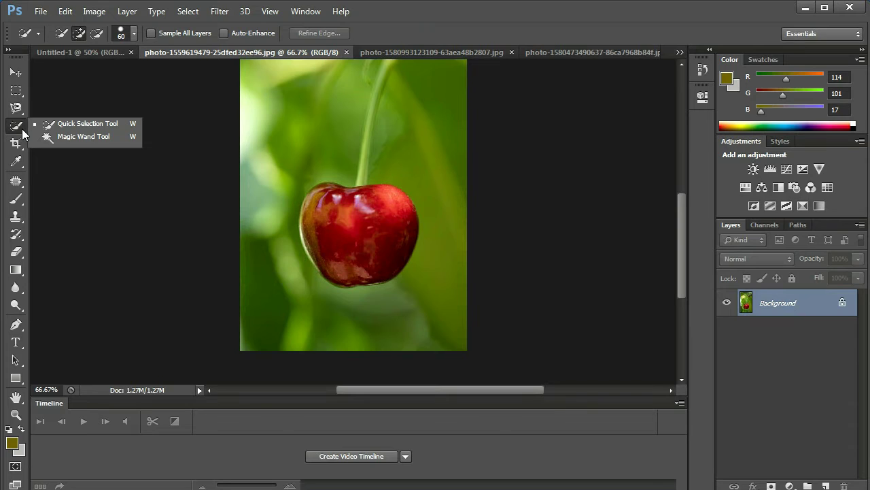
pyautogui.click(52, 134)
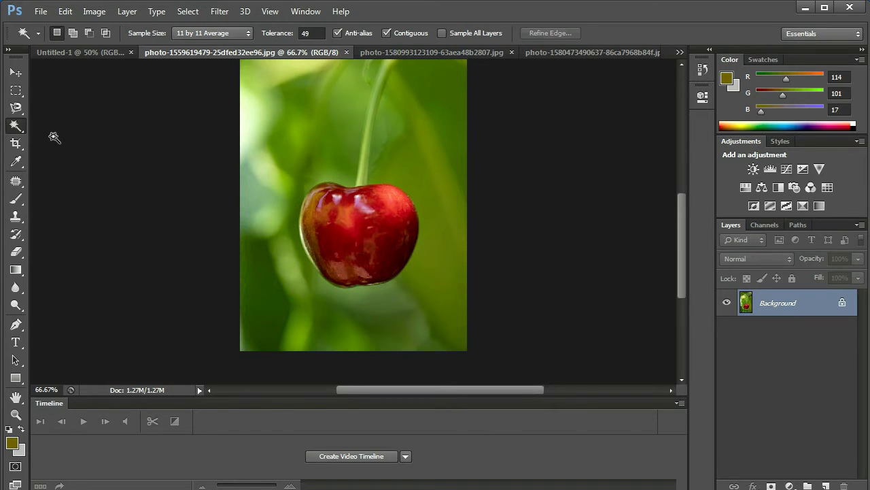
pyautogui.click(409, 52)
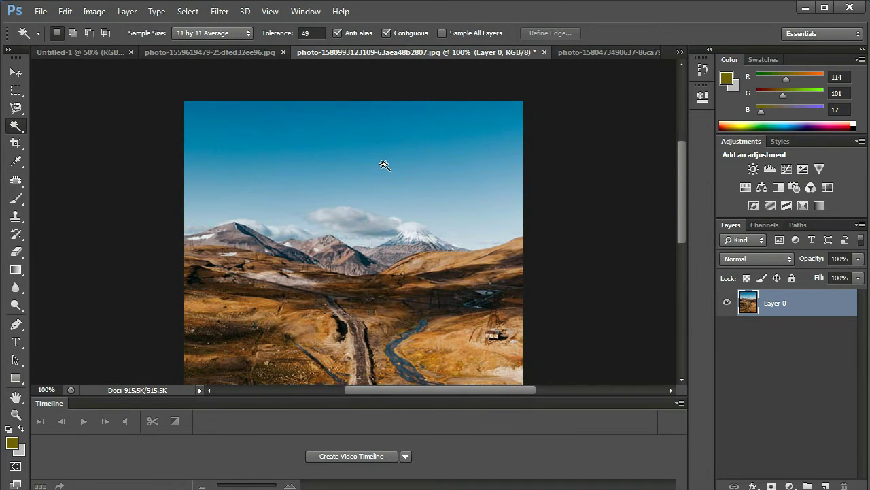
# Magic-wand the mountain photo's blue sky at tolerance 62, Shift-adding the lower sky down to the ridge
pyautogui.rightClick(16, 126)
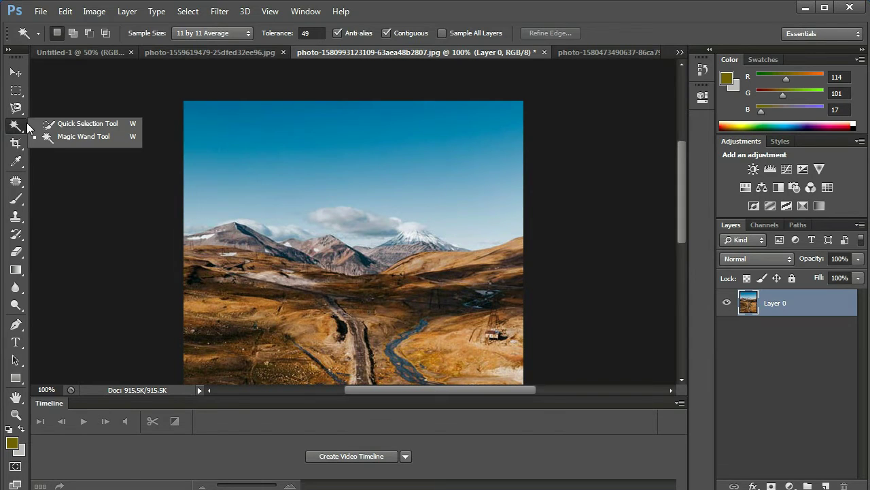
pyautogui.click(66, 136)
pyautogui.click(299, 128)
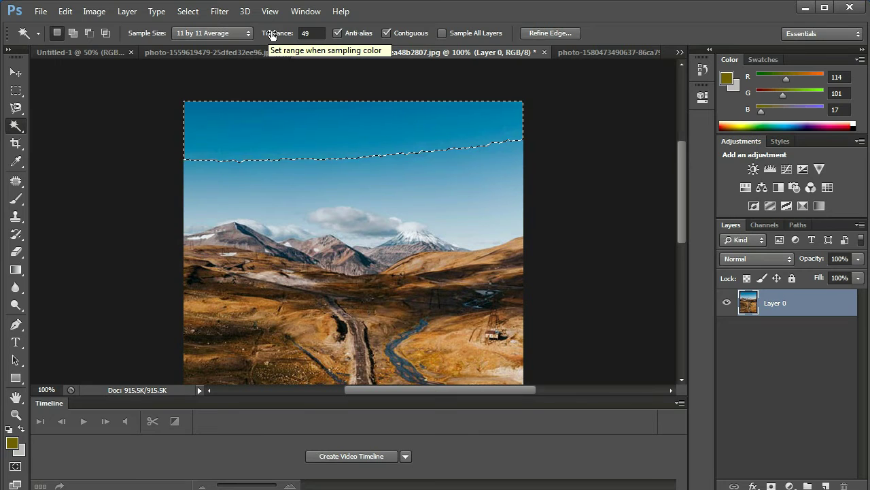
pyautogui.moveTo(270, 35); pyautogui.dragTo(256, 36)
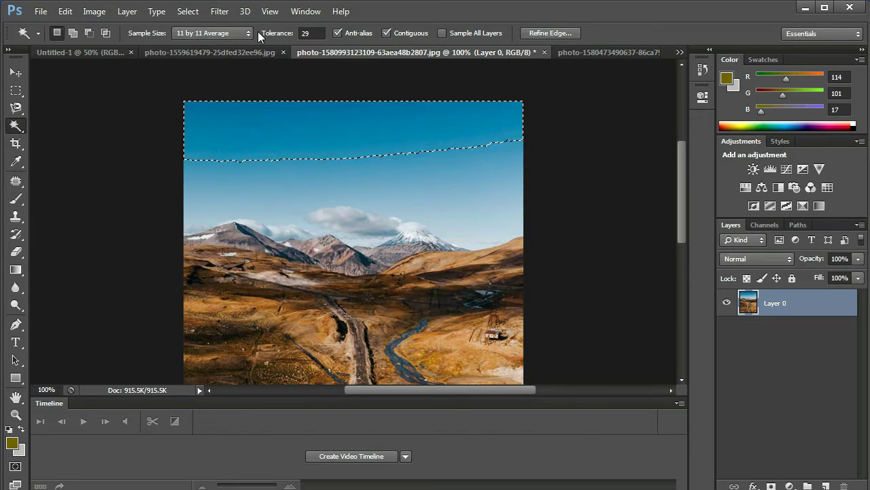
pyautogui.click(365, 206)
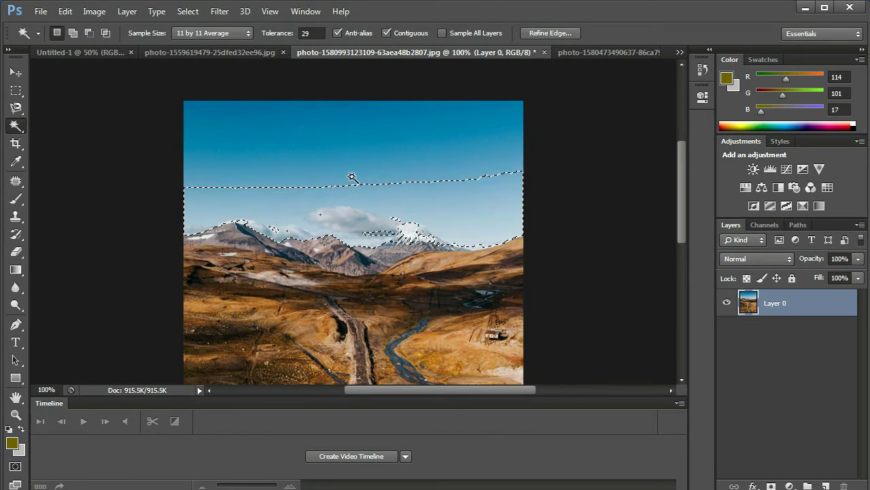
pyautogui.click(304, 113)
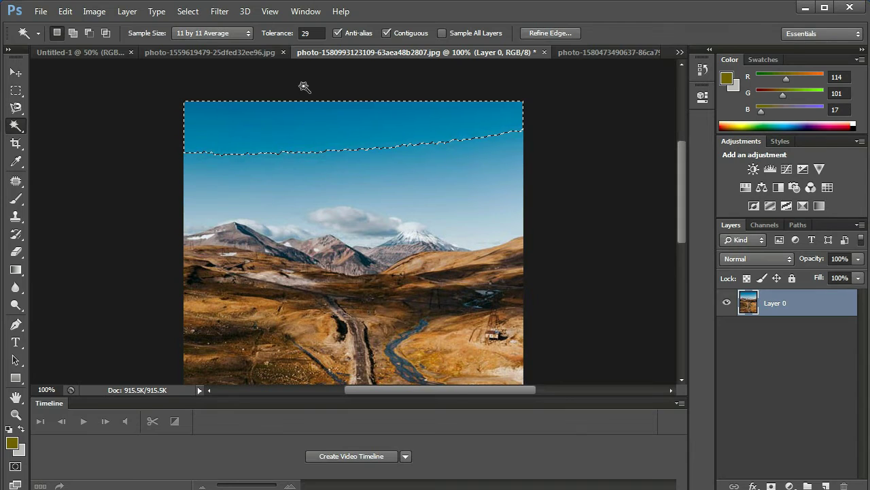
pyautogui.moveTo(267, 38); pyautogui.dragTo(294, 38)
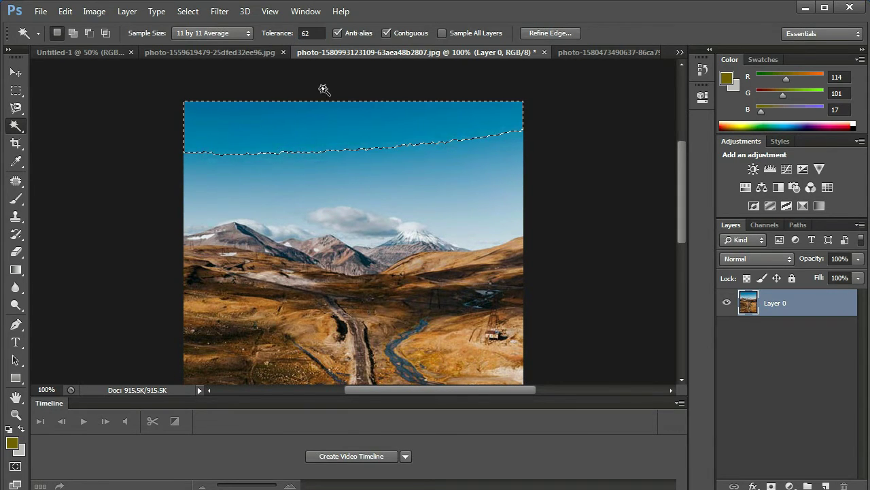
pyautogui.click(359, 161)
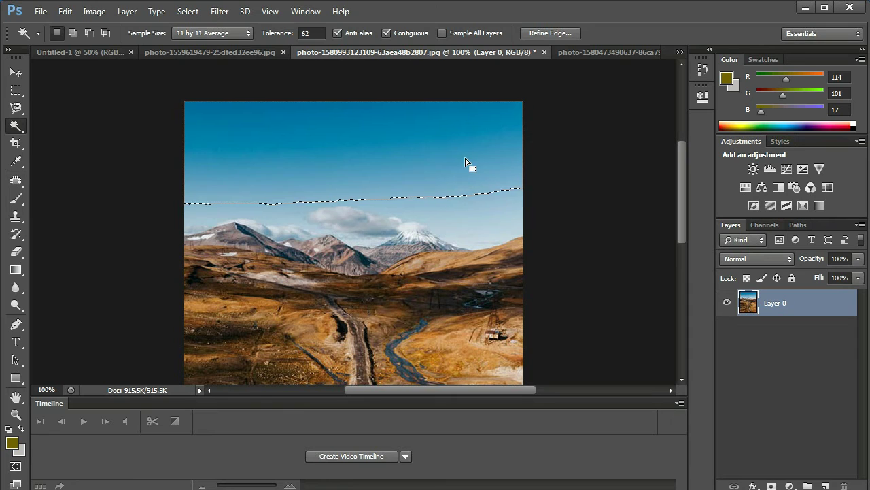
pyautogui.press('shift')
pyautogui.keyDown('shift'); pyautogui.click(486, 217); pyautogui.keyUp('shift')
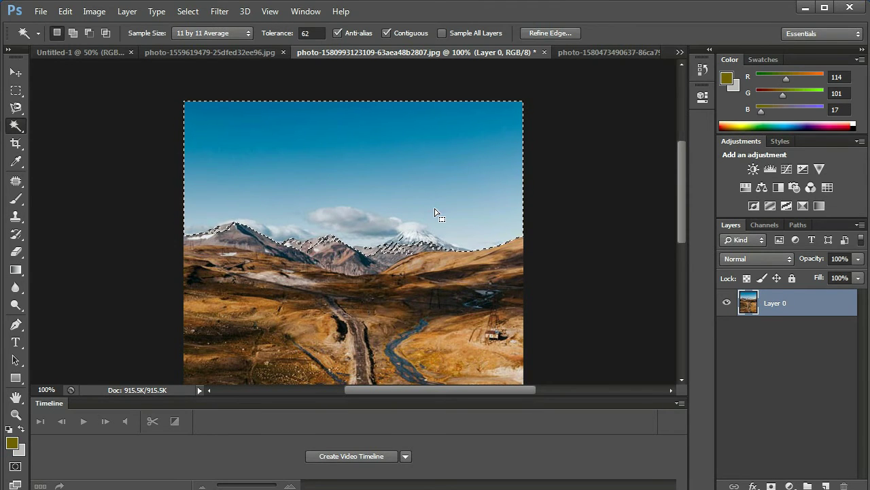
# Invert the sky selection and copy the land to Layer 1 with Ctrl+J, checking it by toggling Layer 0
pyautogui.click(196, 11)
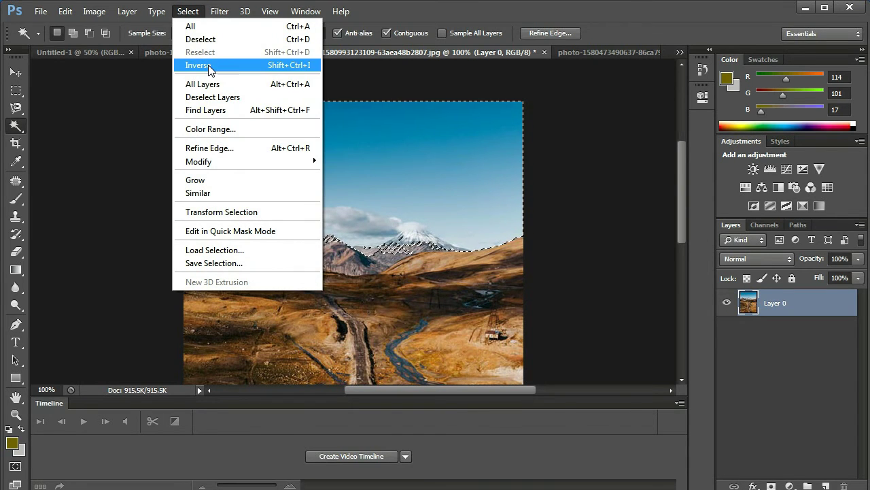
pyautogui.click(207, 65)
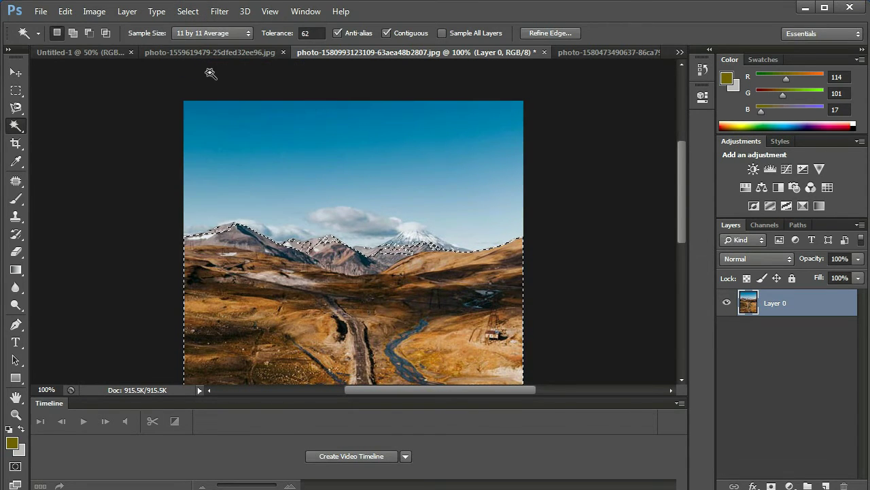
pyautogui.hotkey('ctrl', 'j')
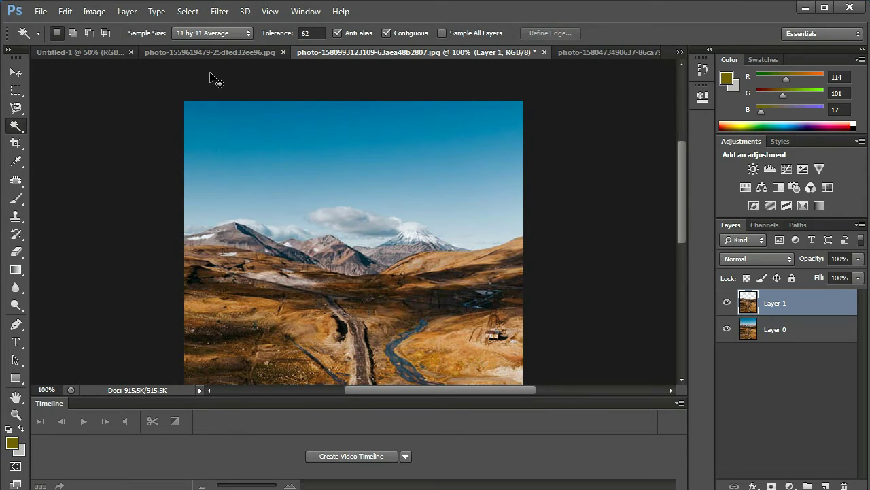
pyautogui.click(725, 329)
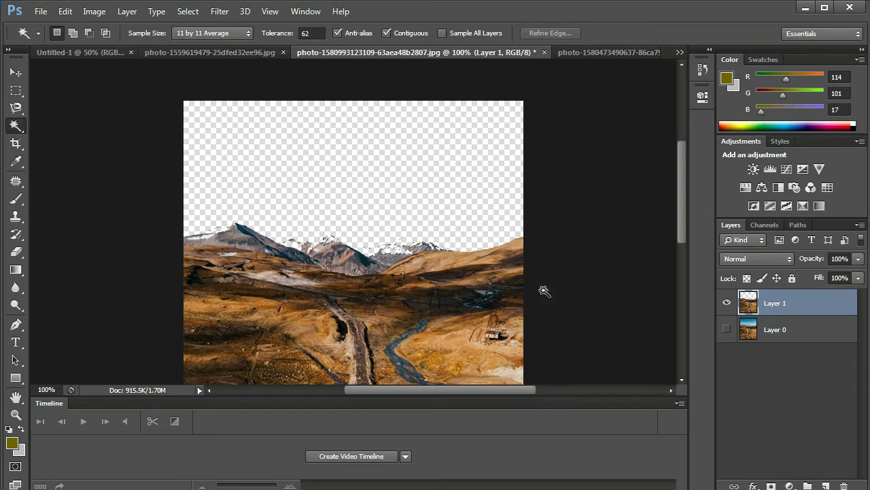
pyautogui.click(726, 329)
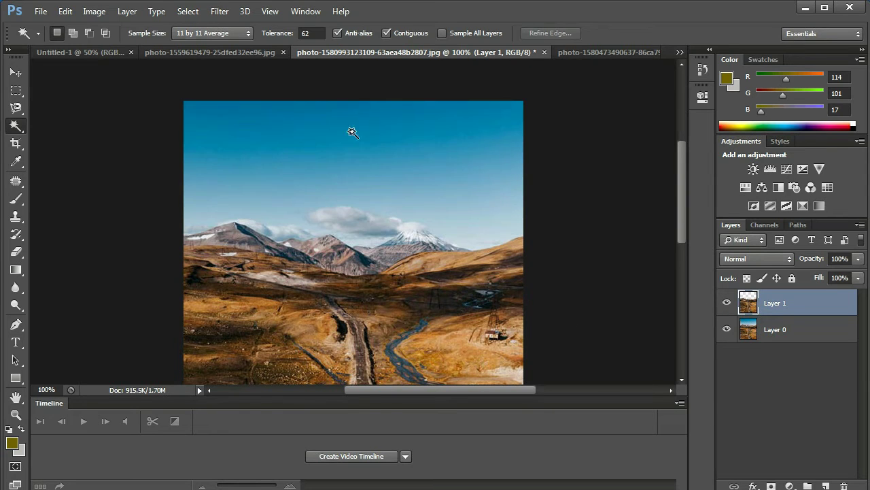
pyautogui.click(609, 52)
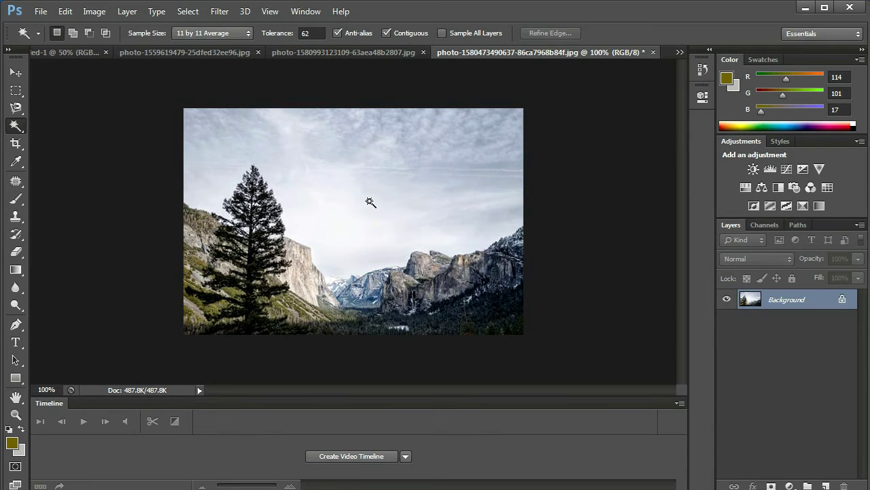
# Magic-wand the cloudy sky, copy it to Layer 1, and hide the Background layer
pyautogui.rightClick(15, 127)
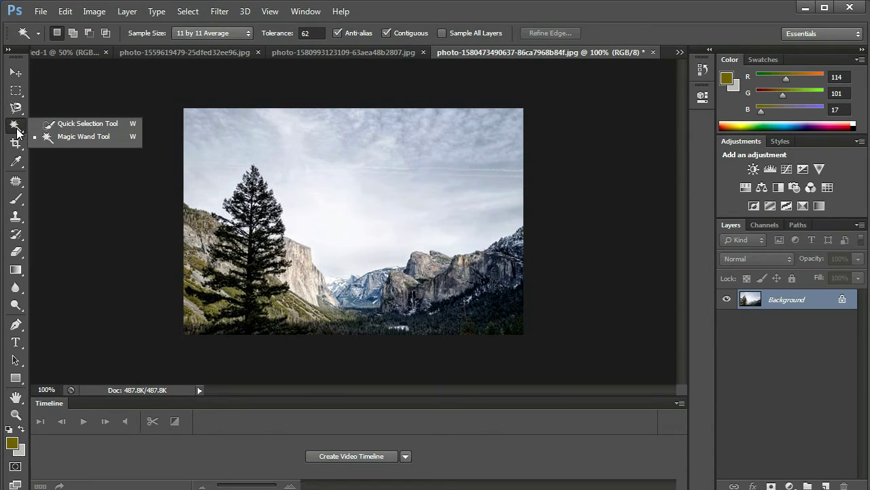
pyautogui.click(51, 135)
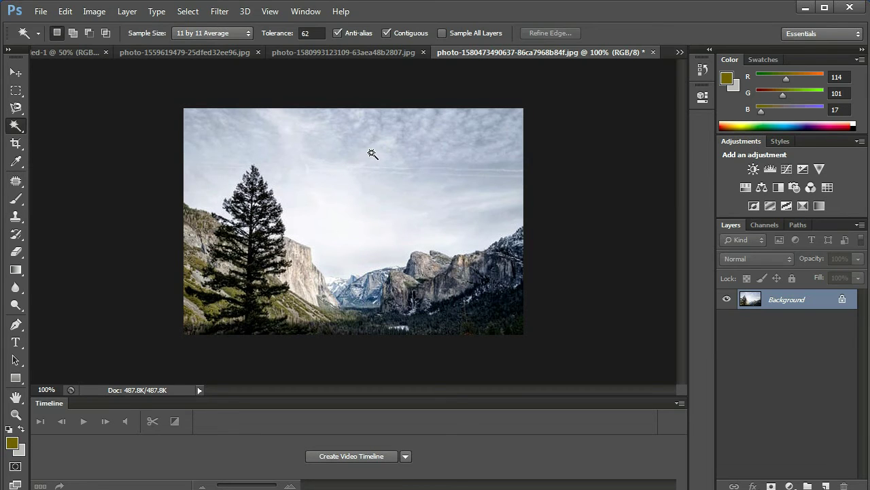
pyautogui.click(371, 152)
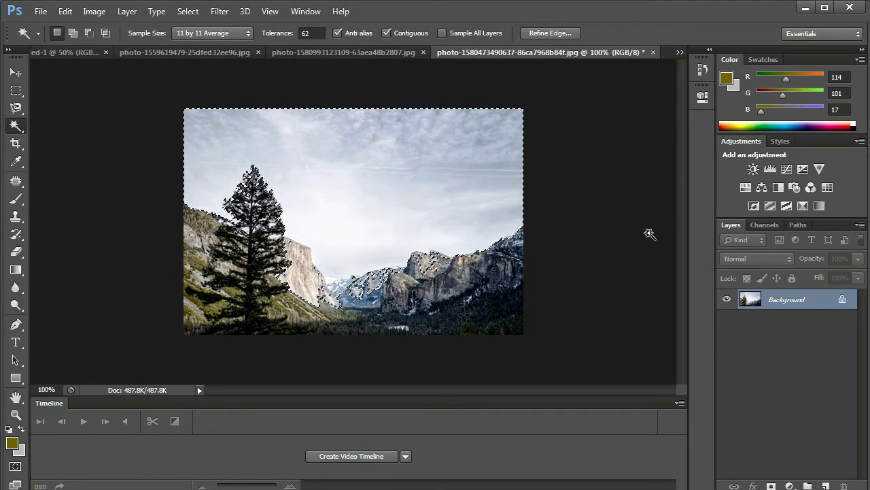
pyautogui.hotkey('ctrl', 'j')
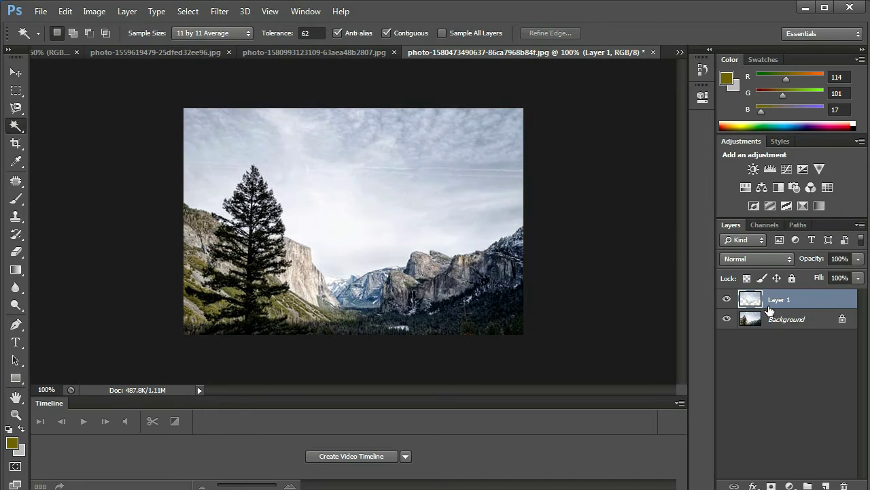
pyautogui.click(727, 319)
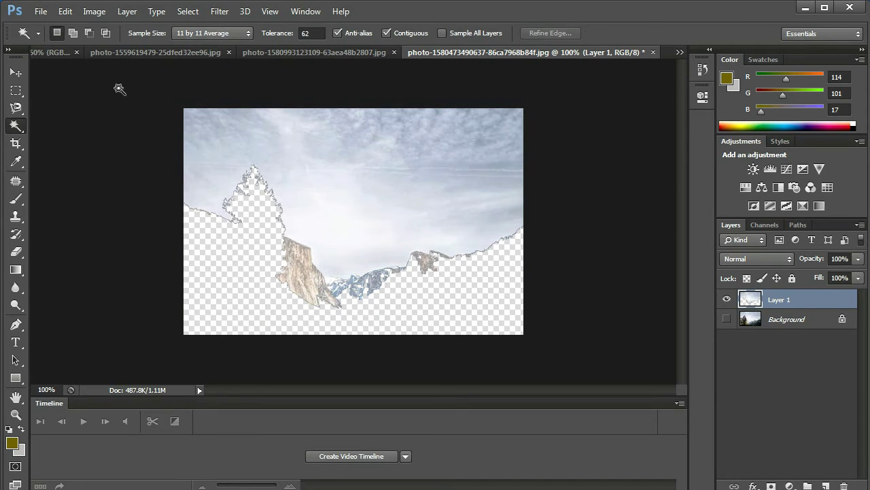
# Hide the mountain photo's Layer 0 and drag the cloudy-sky Layer 1 into it with the Move tool
pyautogui.click(15, 73)
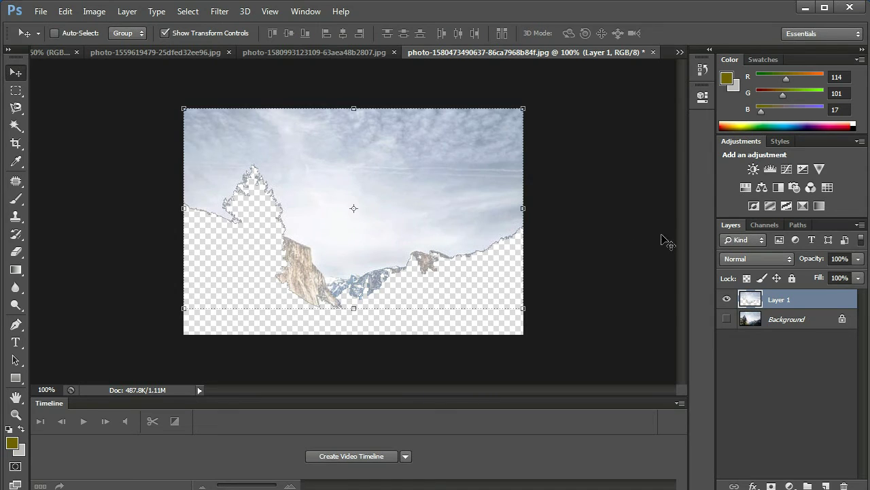
pyautogui.rightClick(400, 185)
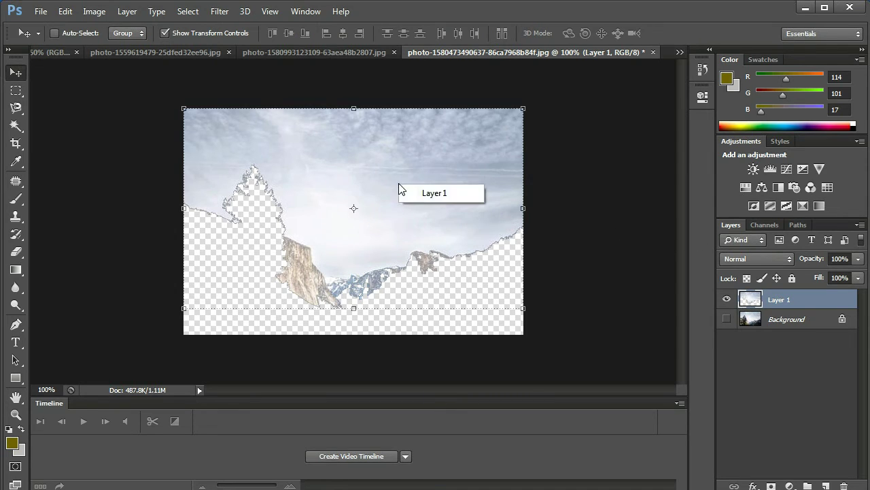
pyautogui.click(267, 187)
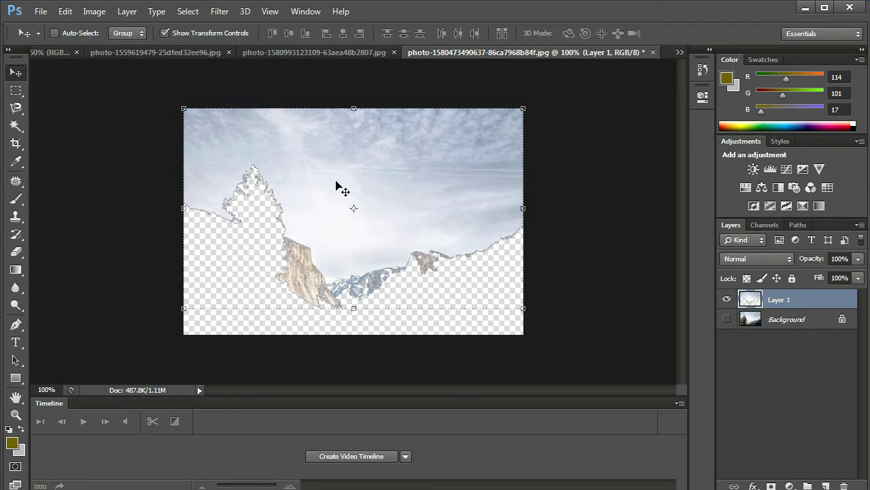
pyautogui.click(334, 45)
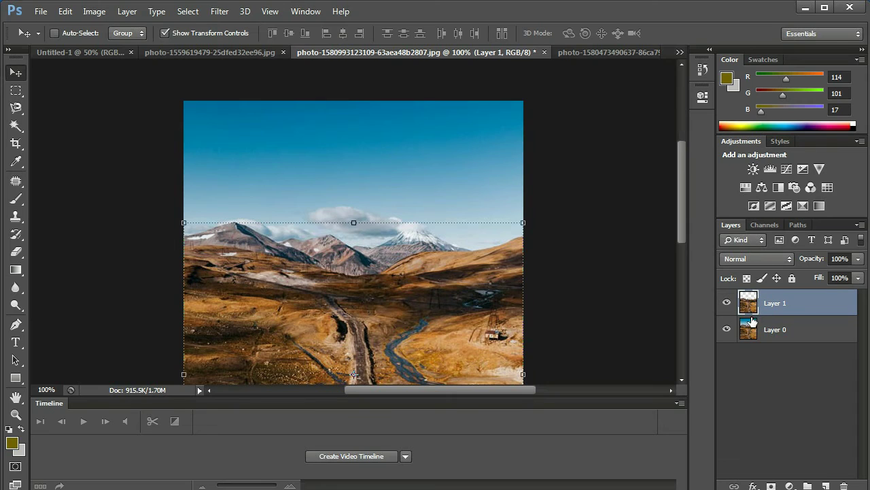
pyautogui.click(727, 330)
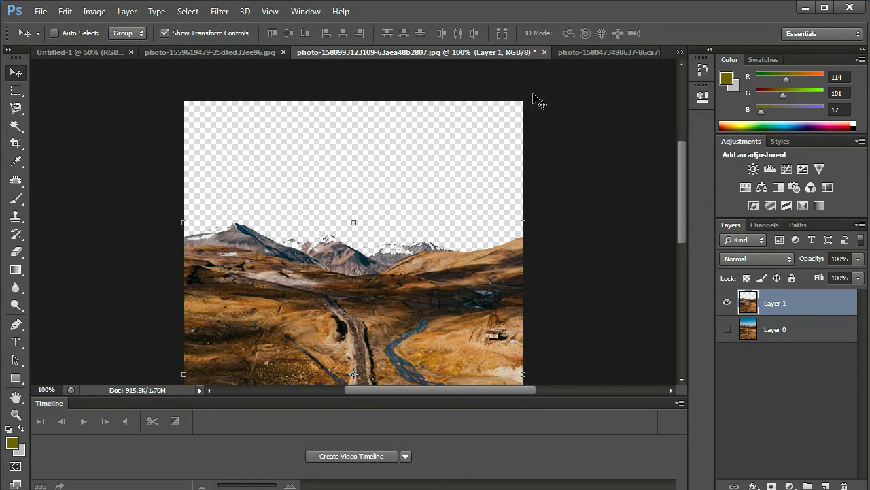
pyautogui.click(606, 51)
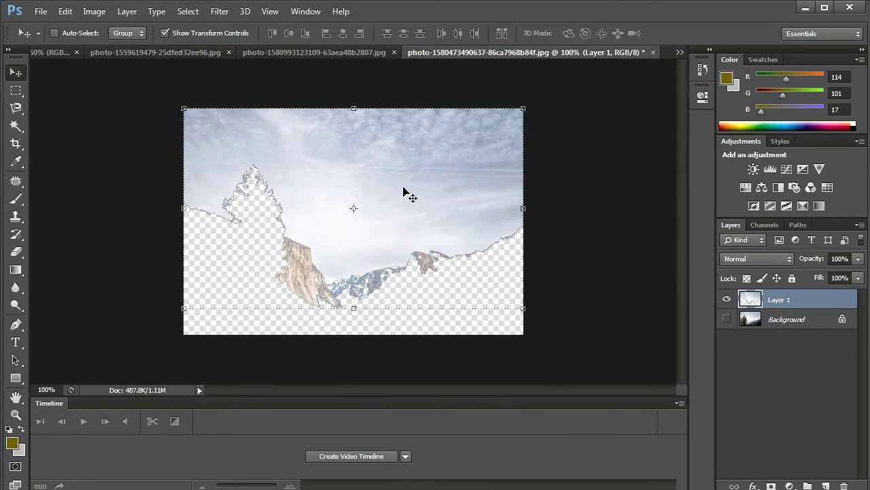
pyautogui.moveTo(405, 193)
pyautogui.mouseDown()
pyautogui.moveTo(305, 64)
pyautogui.moveTo(318, 38)
pyautogui.moveTo(408, 238)
pyautogui.moveTo(400, 214)
pyautogui.mouseUp()
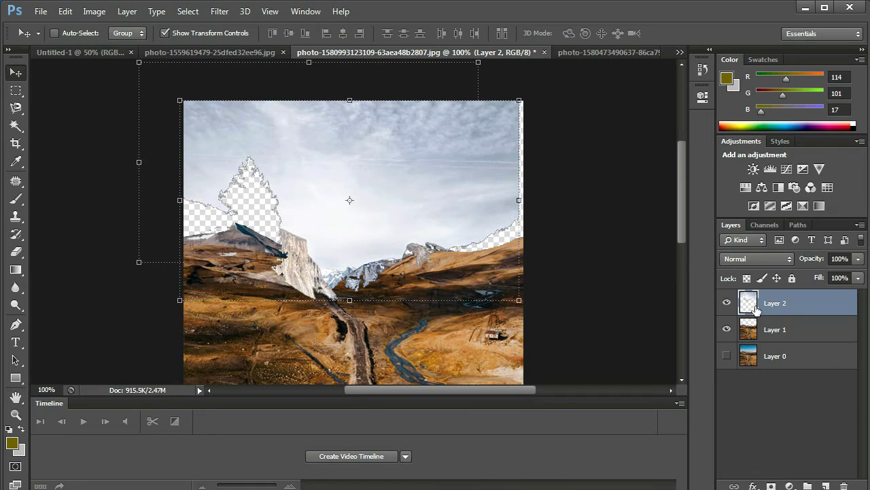
# Place the cloud layer under the land layer and stretch it to 102.20% width, 223.05% height
pyautogui.moveTo(756, 297); pyautogui.dragTo(775, 332)
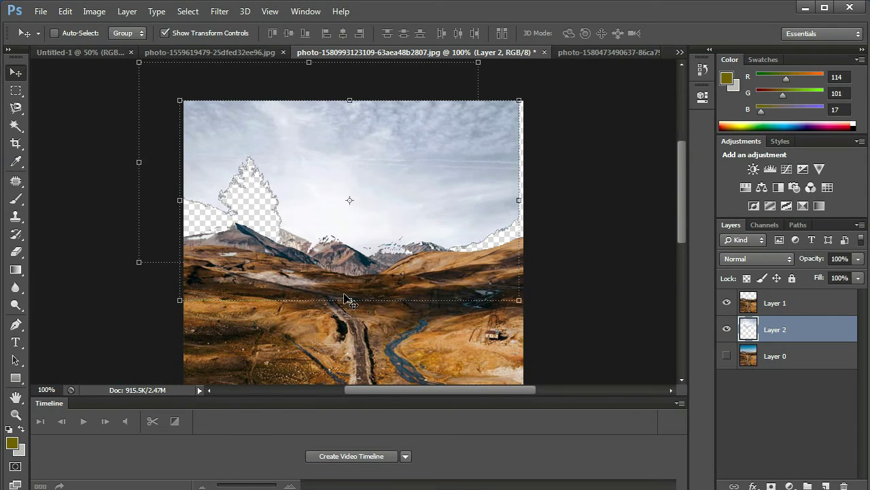
pyautogui.moveTo(349, 301)
pyautogui.mouseDown()
pyautogui.moveTo(347, 257)
pyautogui.moveTo(350, 359)
pyautogui.mouseUp()
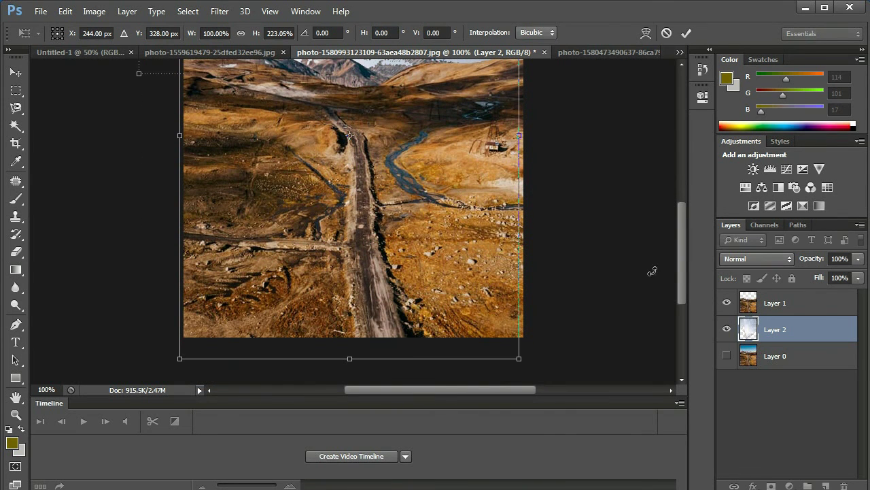
pyautogui.moveTo(681, 221); pyautogui.dragTo(683, 165)
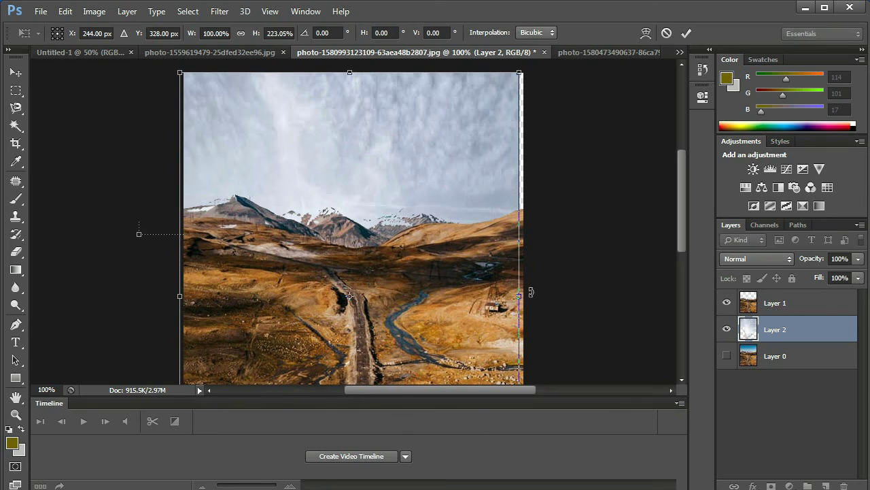
pyautogui.moveTo(518, 298); pyautogui.dragTo(527, 298)
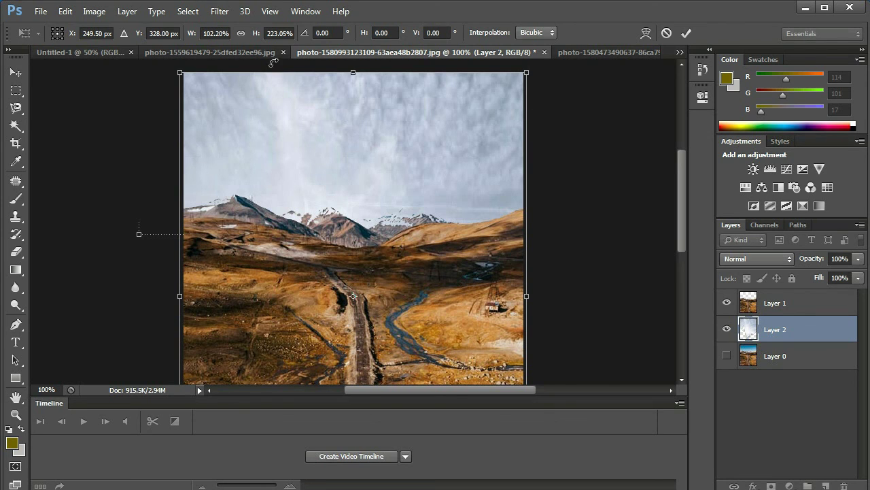
pyautogui.click(16, 90)
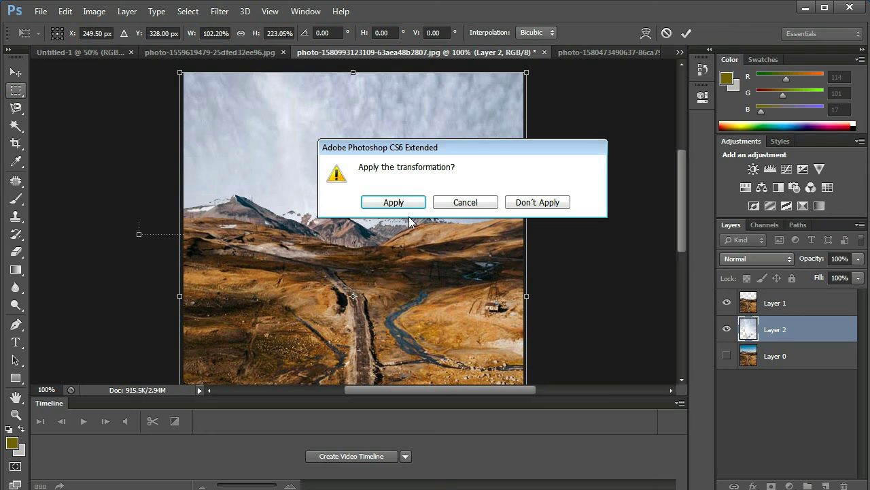
# Apply the cloud-layer transformation and switch back to the Magic Wand tool
pyautogui.click(394, 202)
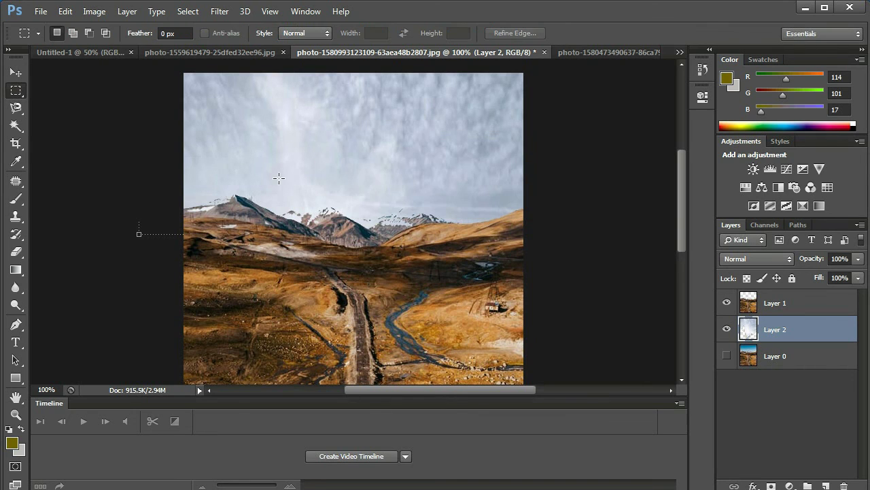
pyautogui.moveTo(15, 125); pyautogui.dragTo(83, 139)
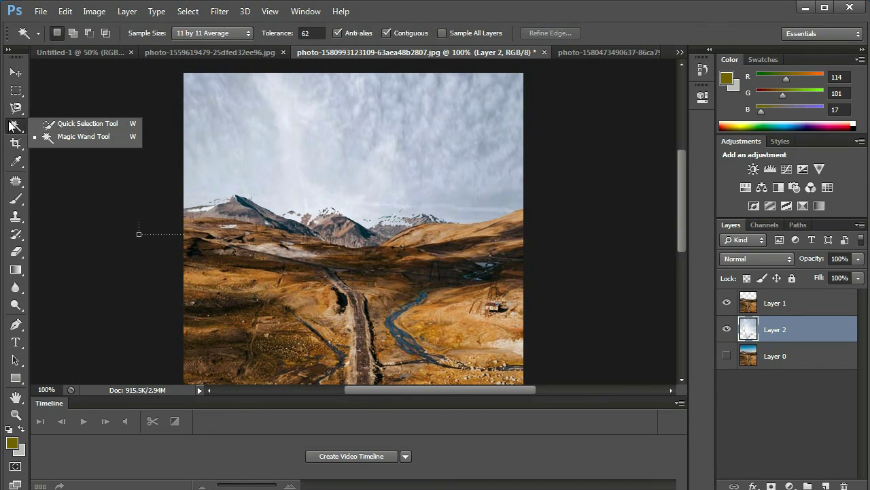
pyautogui.click(81, 137)
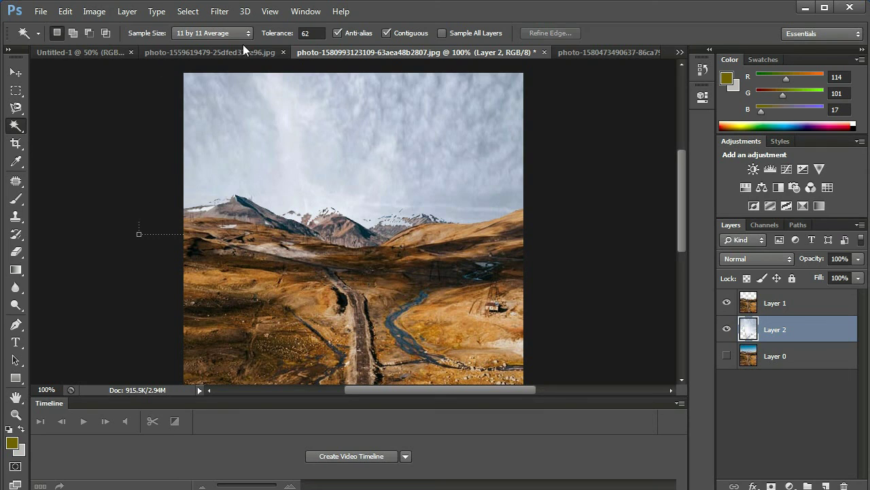